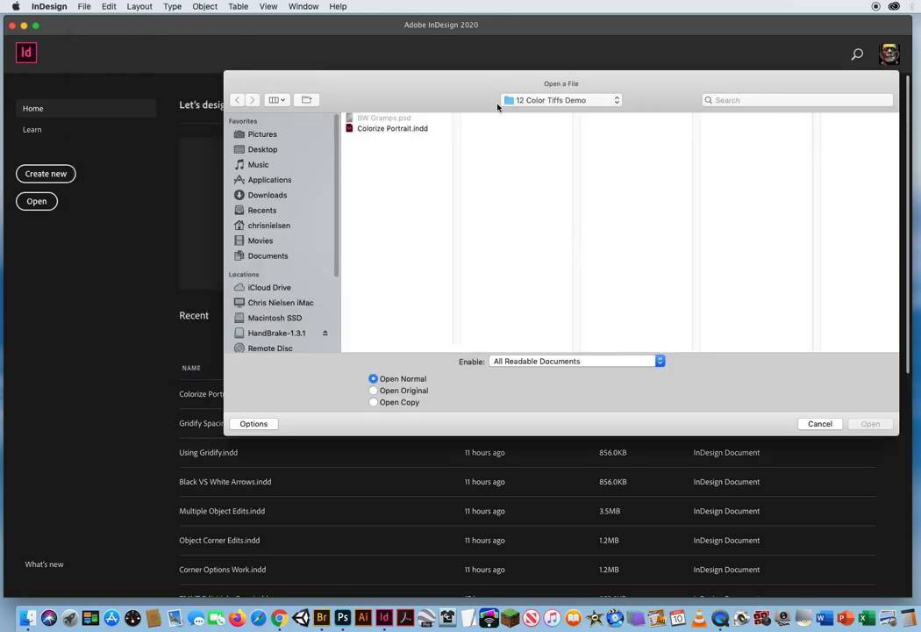
# Open Colorize Portrait.indd from ID CH.4 Placing Graphics > 12 Color Tiffs Demo.
pyautogui.click(504, 100)
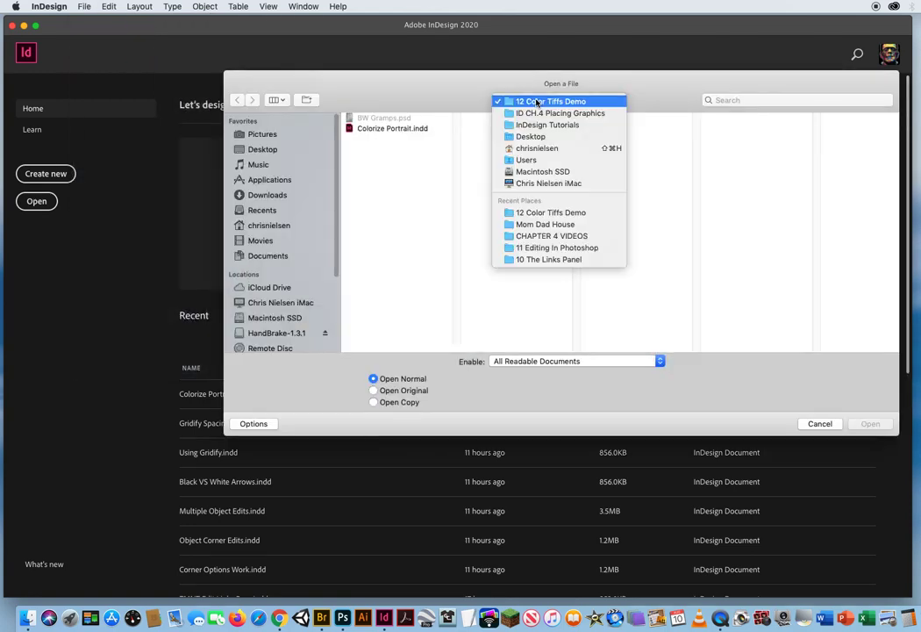
pyautogui.click(528, 114)
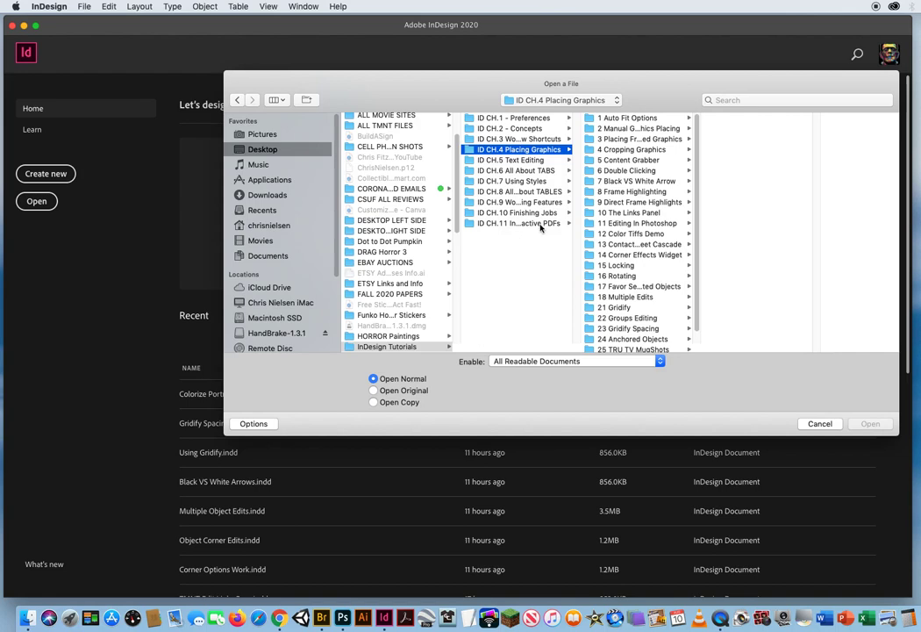
pyautogui.click(636, 233)
pyautogui.click(750, 128)
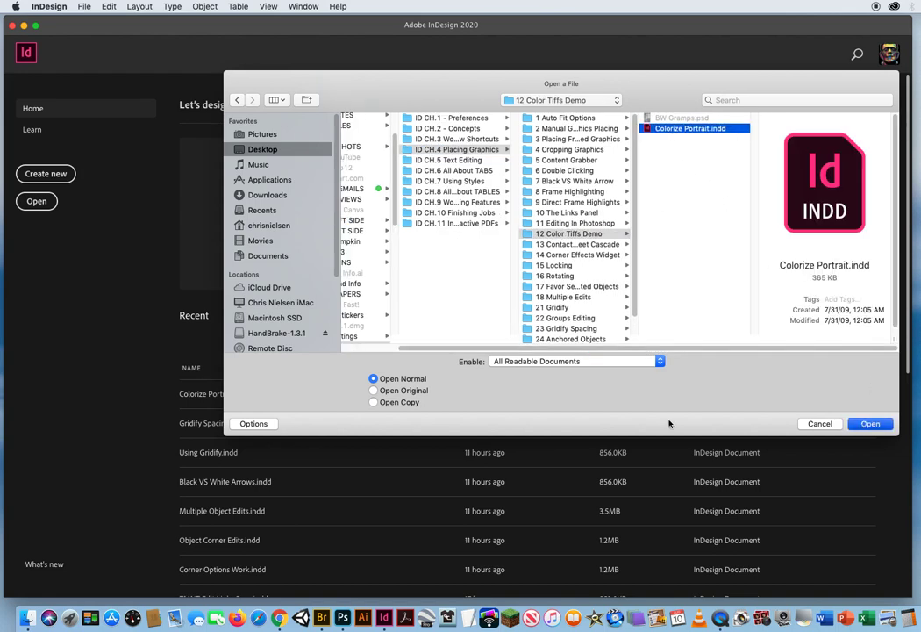
pyautogui.press('Return')
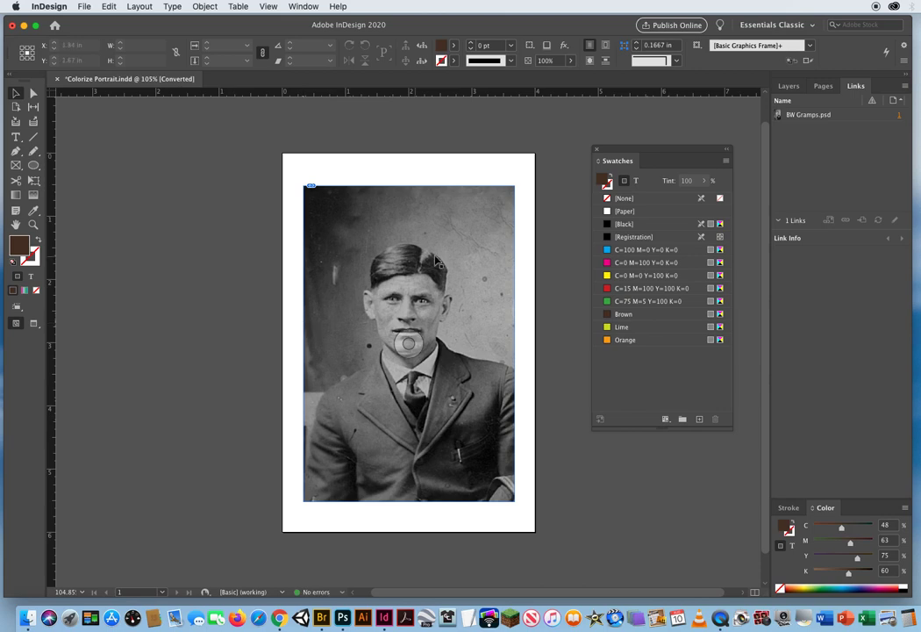
pyautogui.click(348, 242)
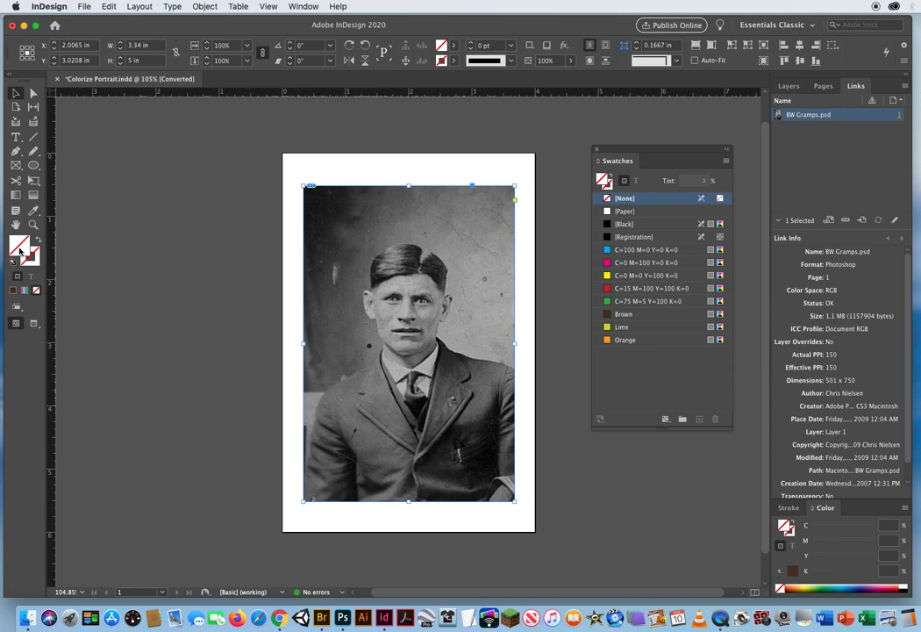
pyautogui.click(646, 340)
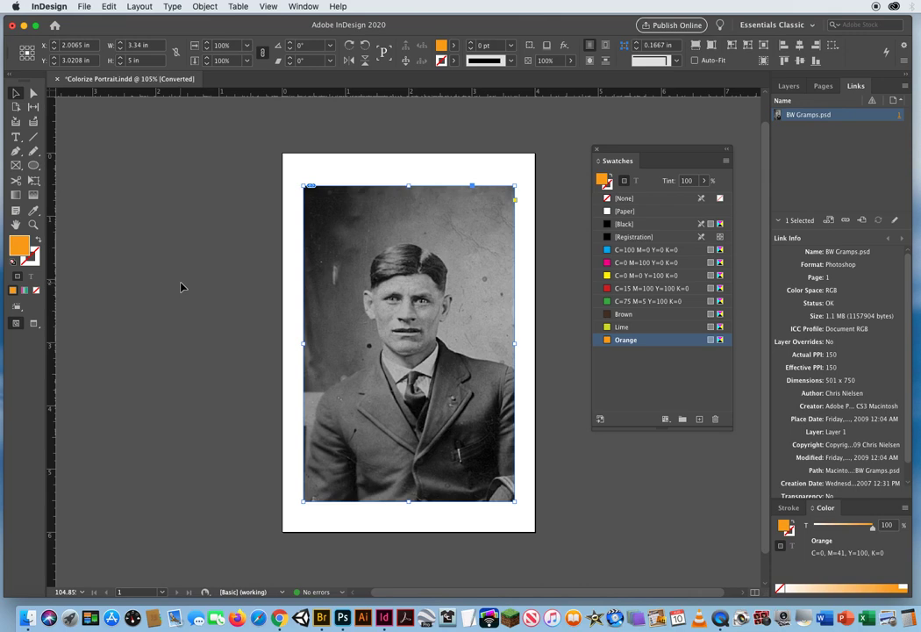
pyautogui.press('/')
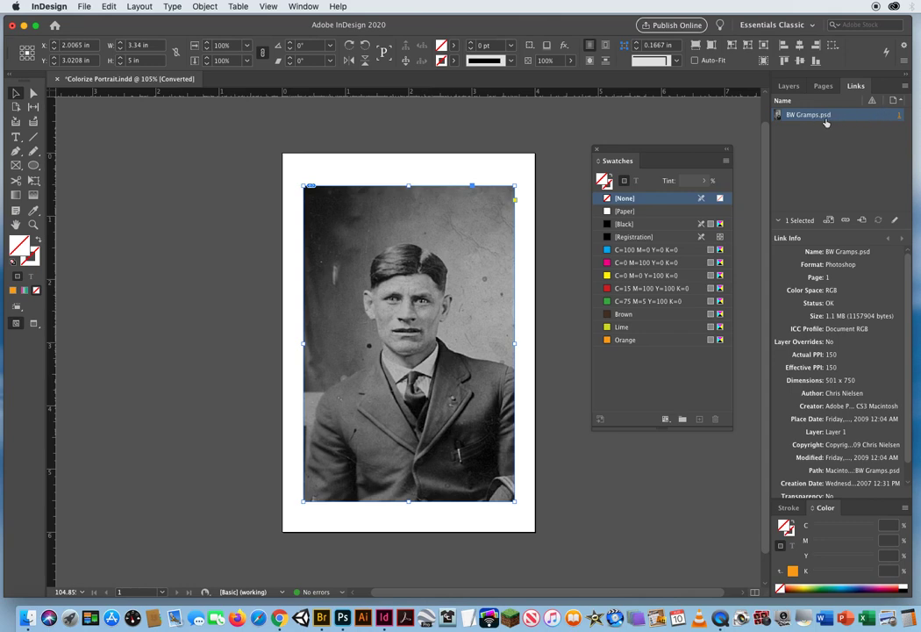
# Edit the placed BW Gramps.psd in Photoshop and convert it to Grayscale, discarding colour.
pyautogui.keyDown('alt'); pyautogui.doubleClick(390, 273); pyautogui.keyUp('alt')
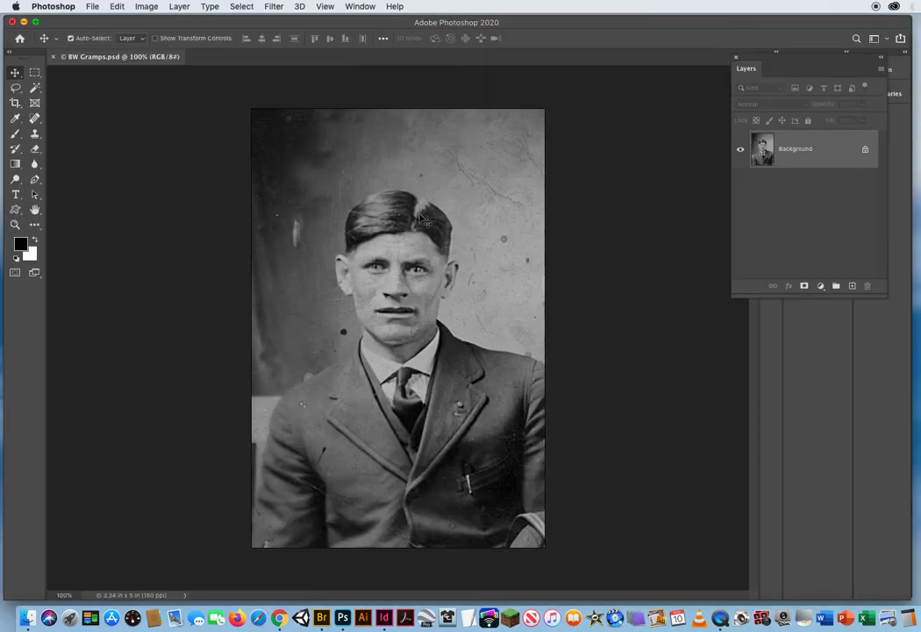
pyautogui.moveTo(775, 58); pyautogui.dragTo(628, 107)
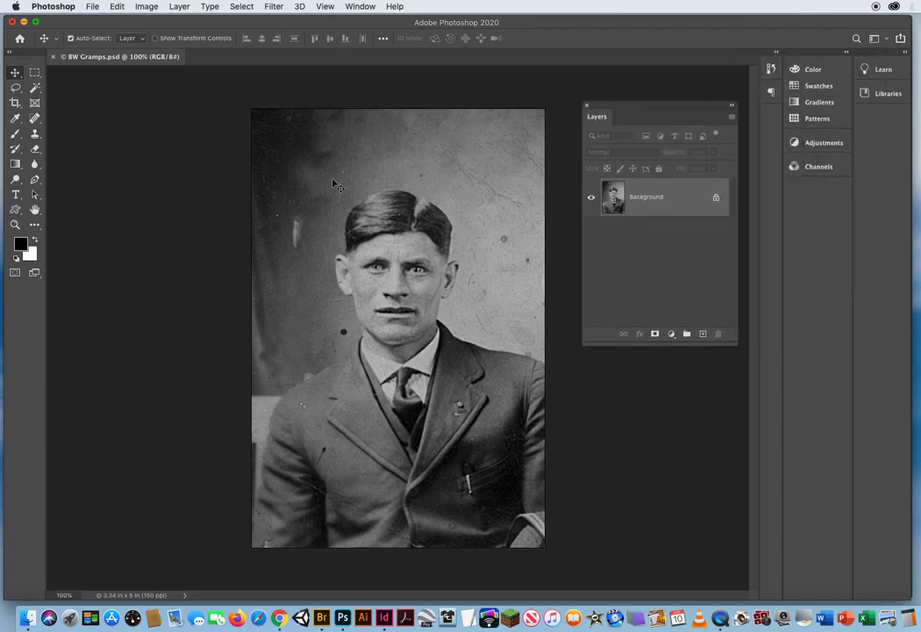
pyautogui.click(147, 7)
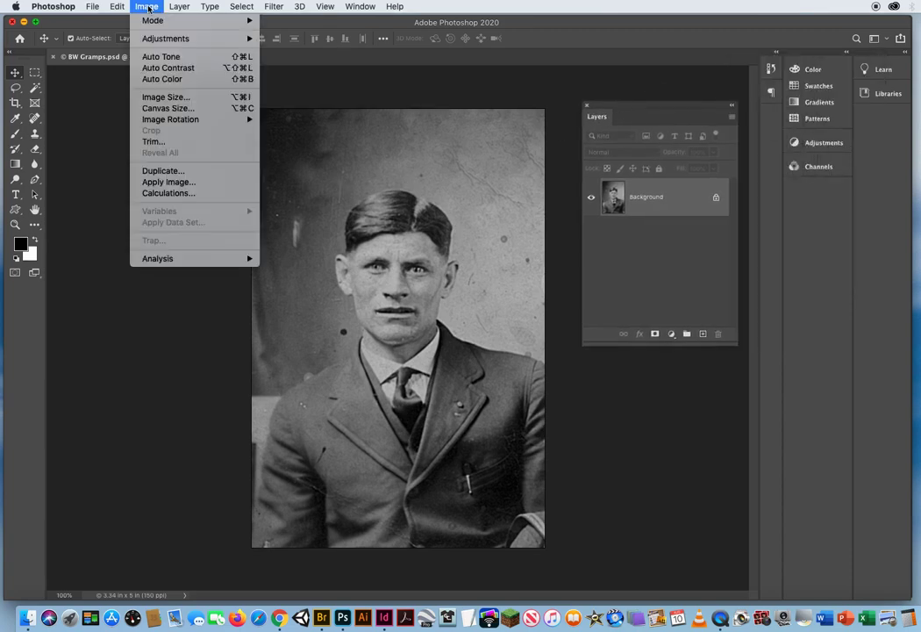
pyautogui.moveTo(146, 24)
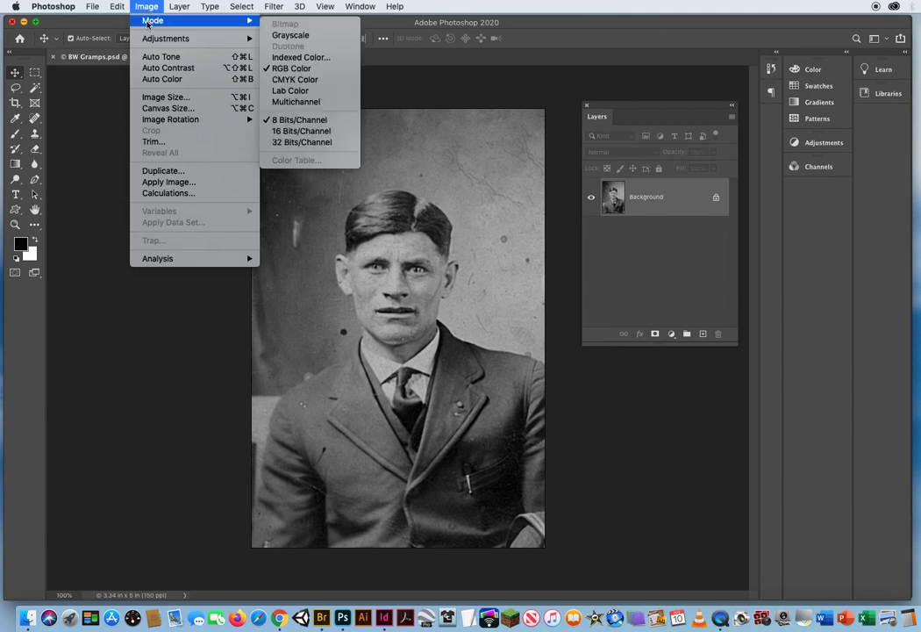
pyautogui.click(302, 37)
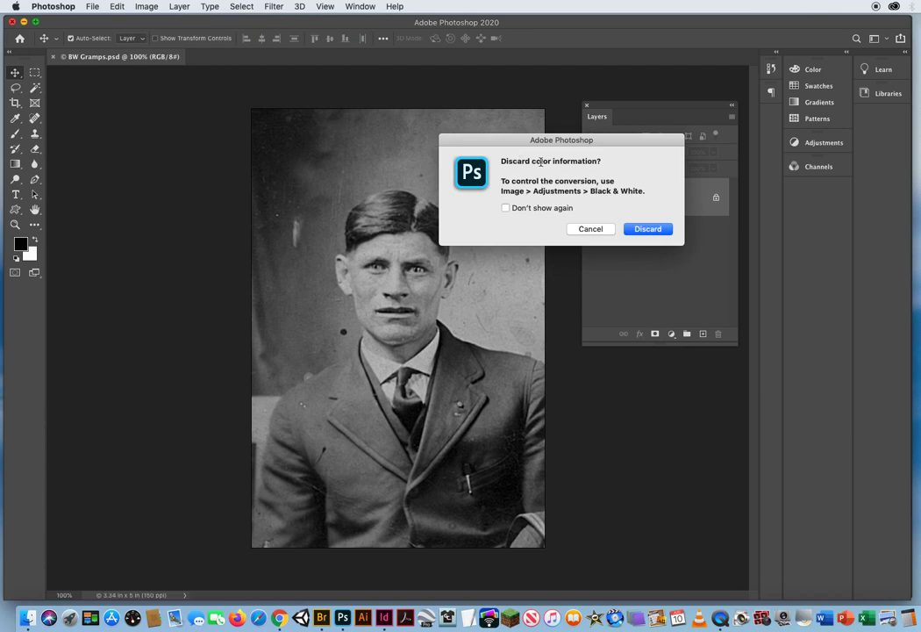
pyautogui.click(649, 230)
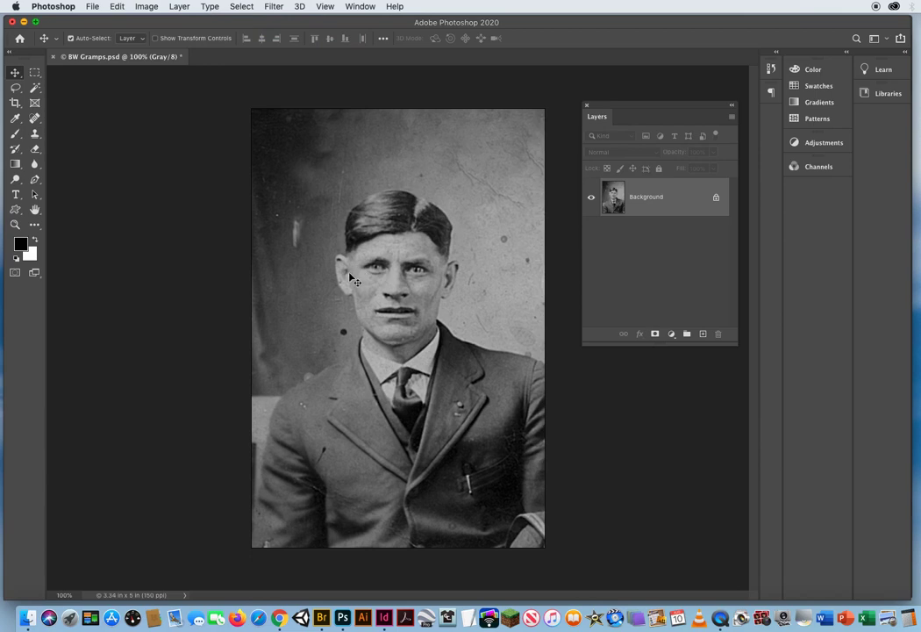
# Save the photo as BW Gramps.tif in TIFF format with LZW compression.
pyautogui.click(94, 8)
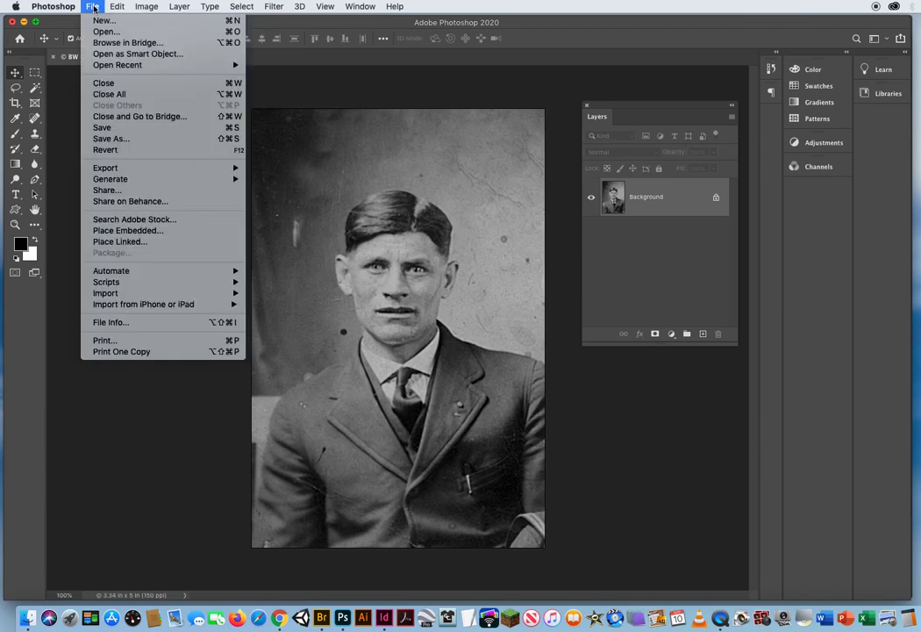
pyautogui.click(109, 140)
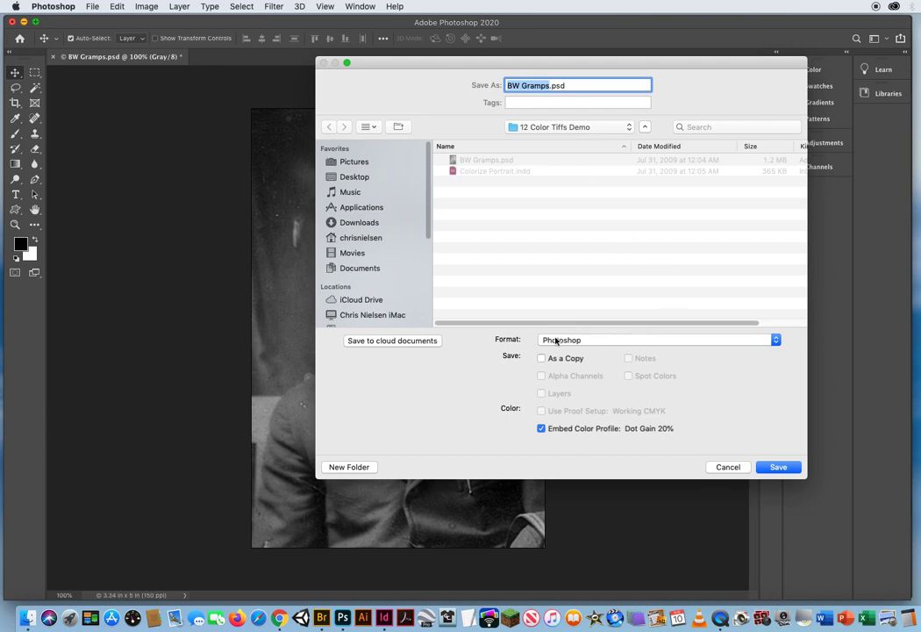
pyautogui.click(592, 340)
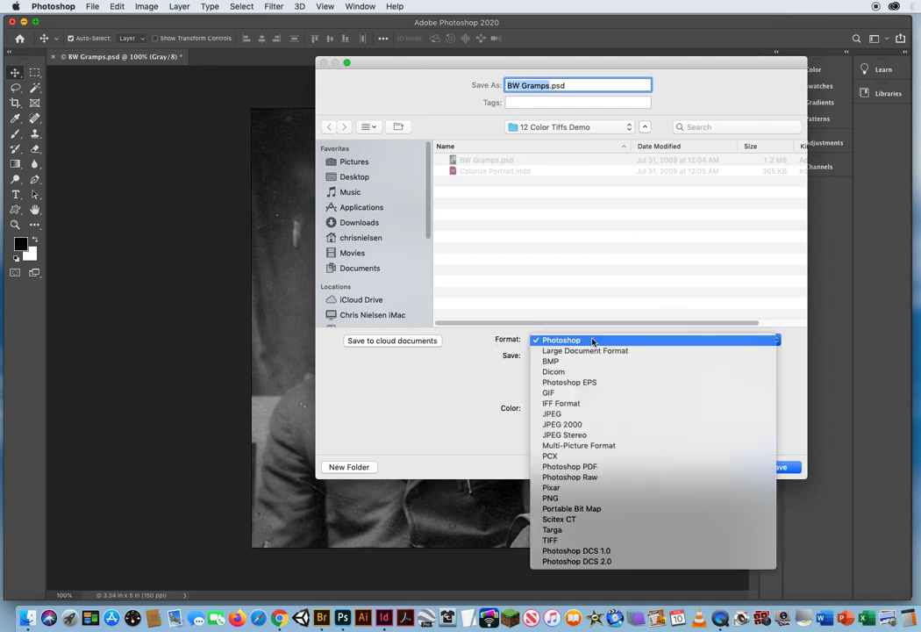
pyautogui.click(588, 540)
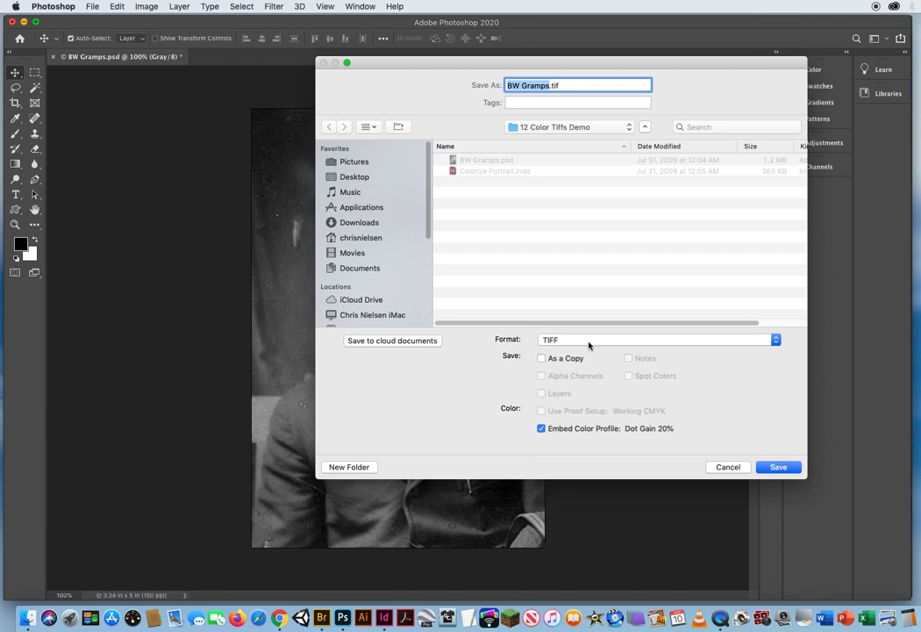
pyautogui.click(778, 468)
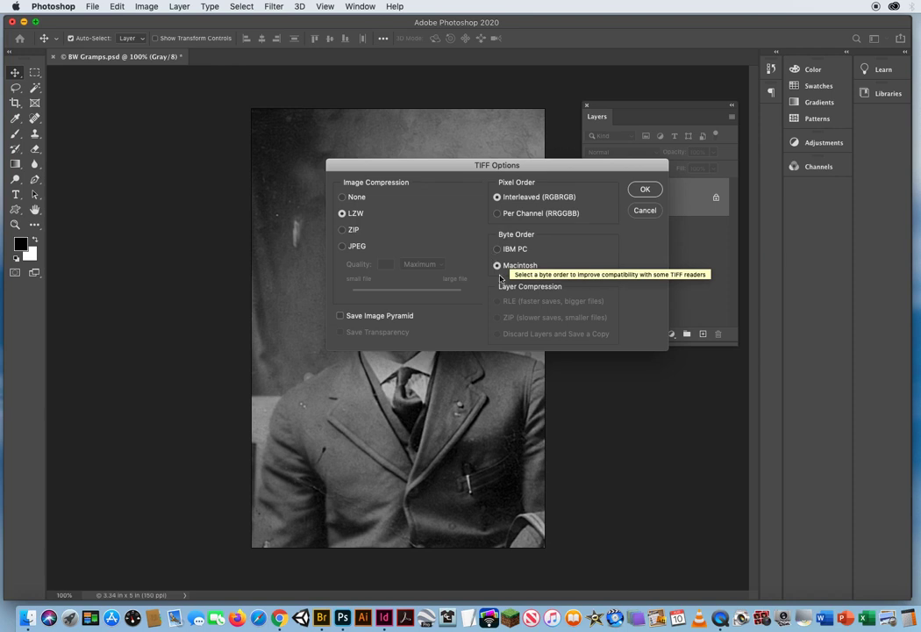
pyautogui.click(646, 190)
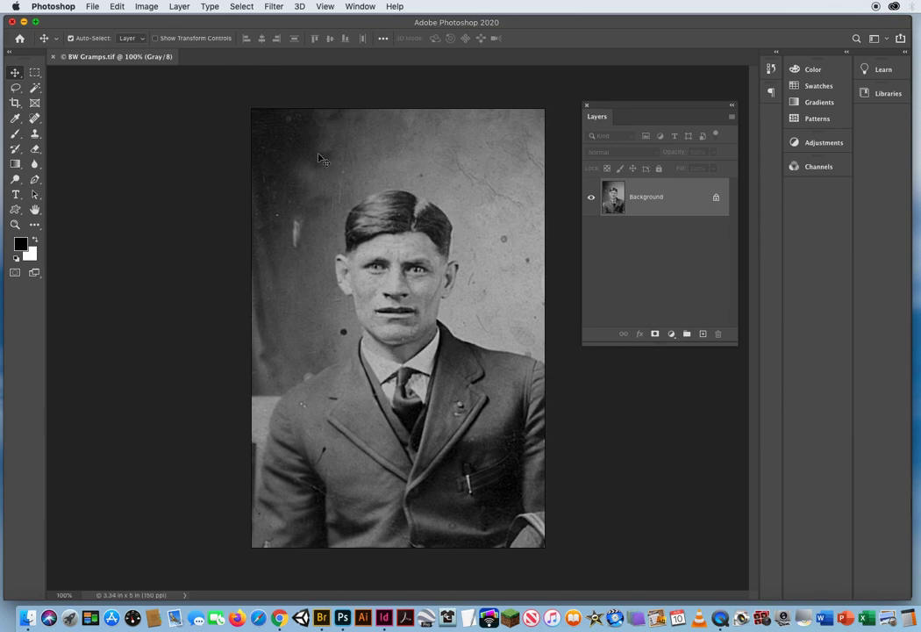
# Close the TIFF in Photoshop and bring the InDesign layout back to the front.
pyautogui.click(12, 24)
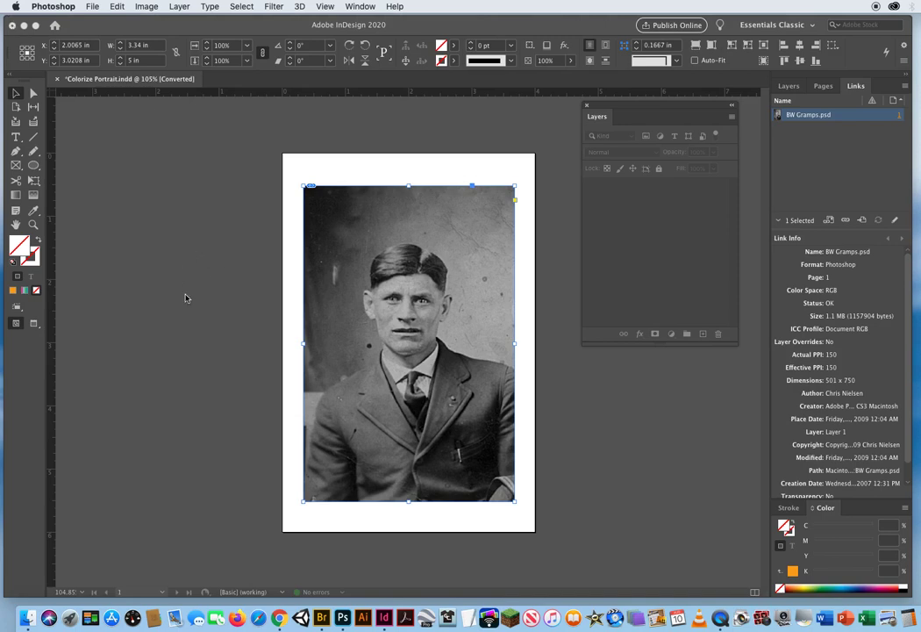
pyautogui.click(200, 271)
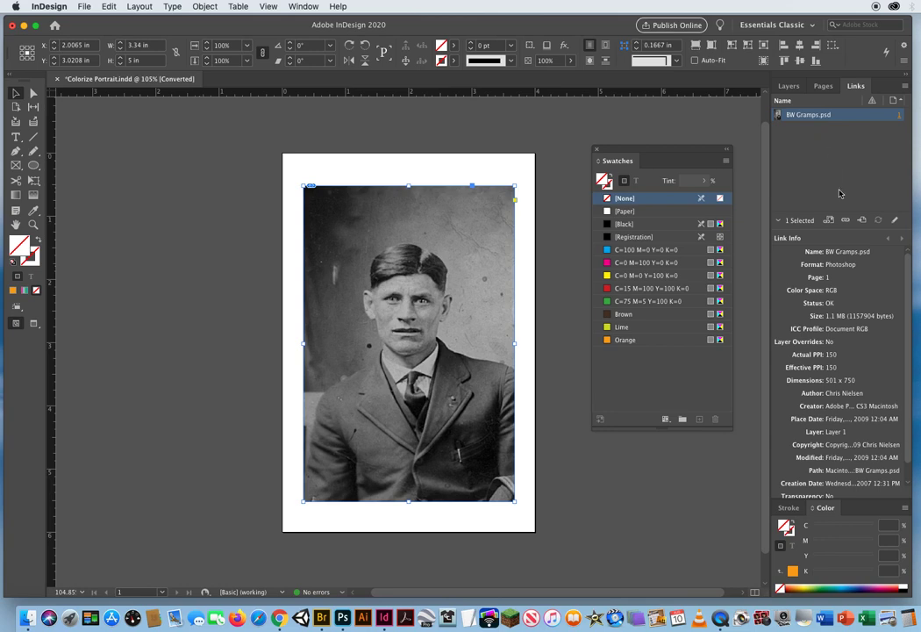
# Relink the portrait from the Links panel to BW Gramps.tif.
pyautogui.click(846, 223)
pyautogui.moveTo(432, 83); pyautogui.dragTo(342, 81)
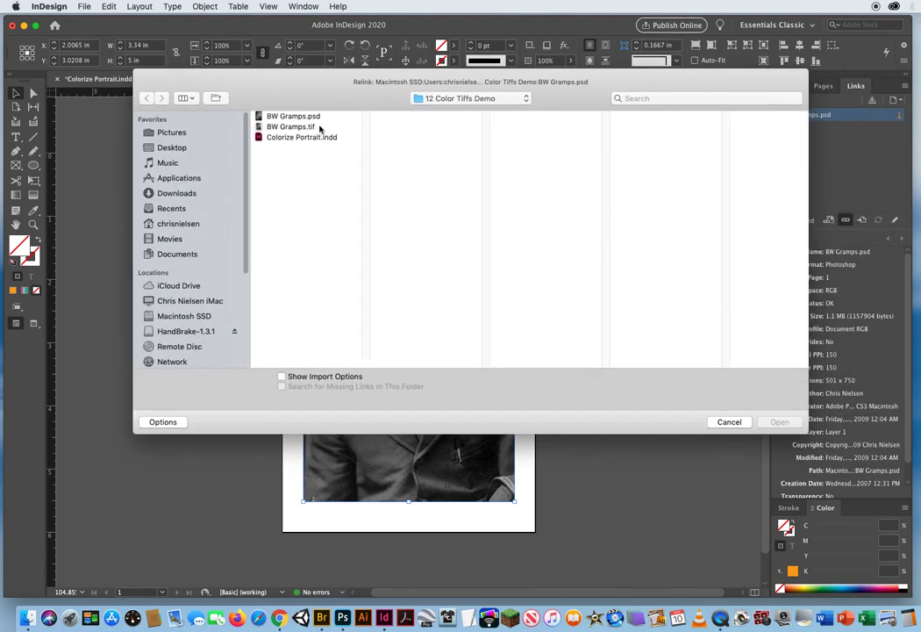
pyautogui.click(318, 126)
pyautogui.click(314, 117)
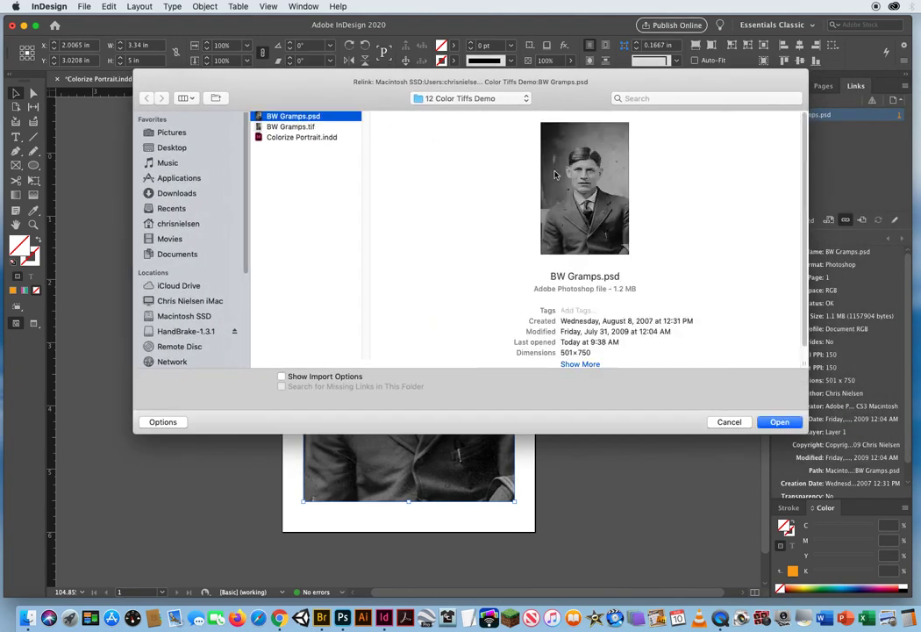
pyautogui.click(315, 126)
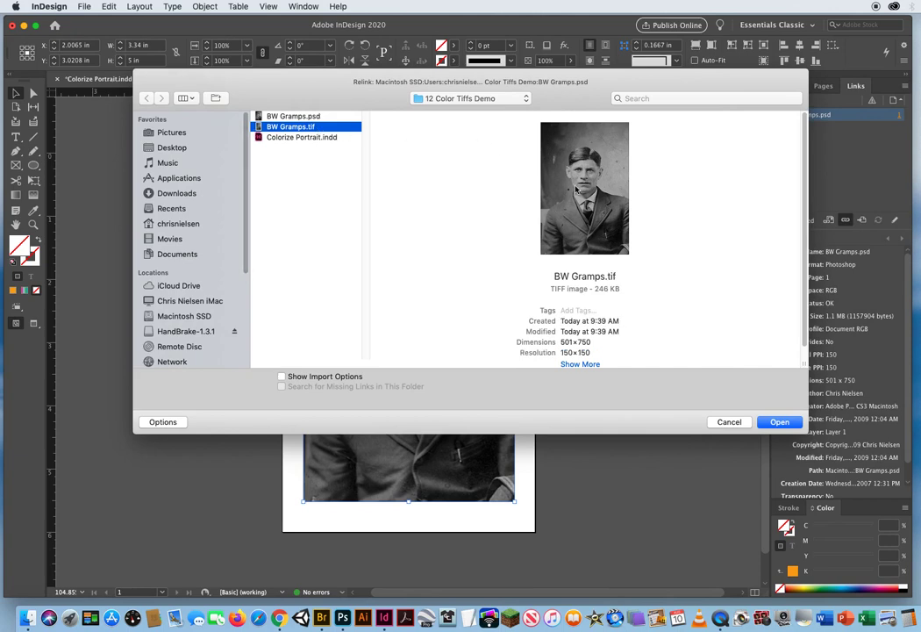
pyautogui.click(780, 423)
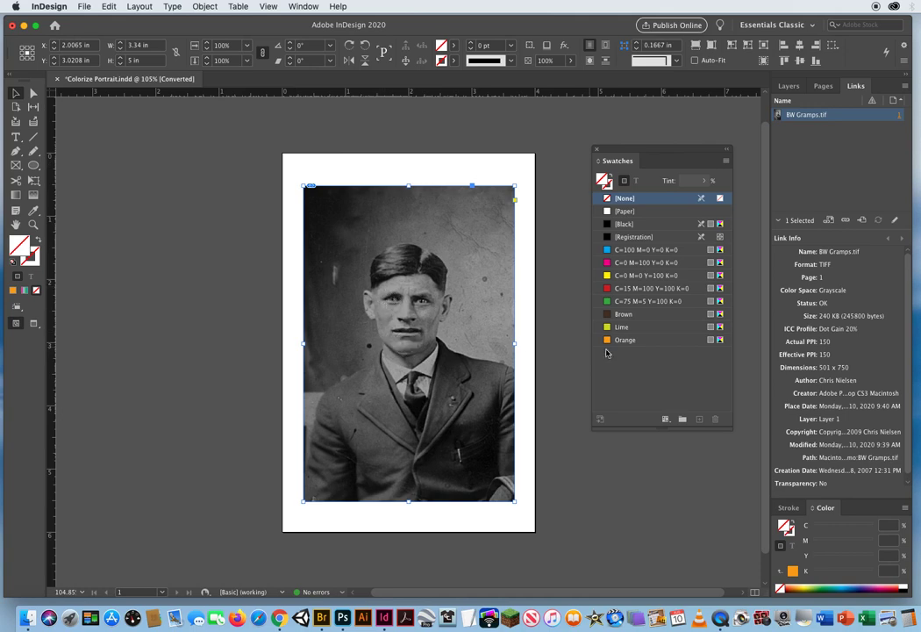
# Apply the Orange swatch to the grayscale image, then select its container frame.
pyautogui.click(651, 341)
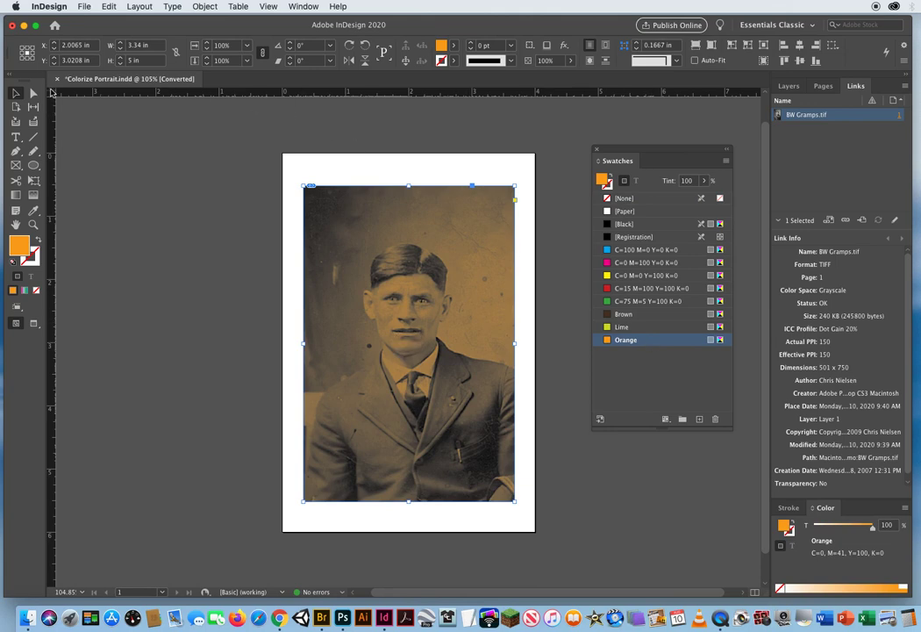
pyautogui.click(33, 93)
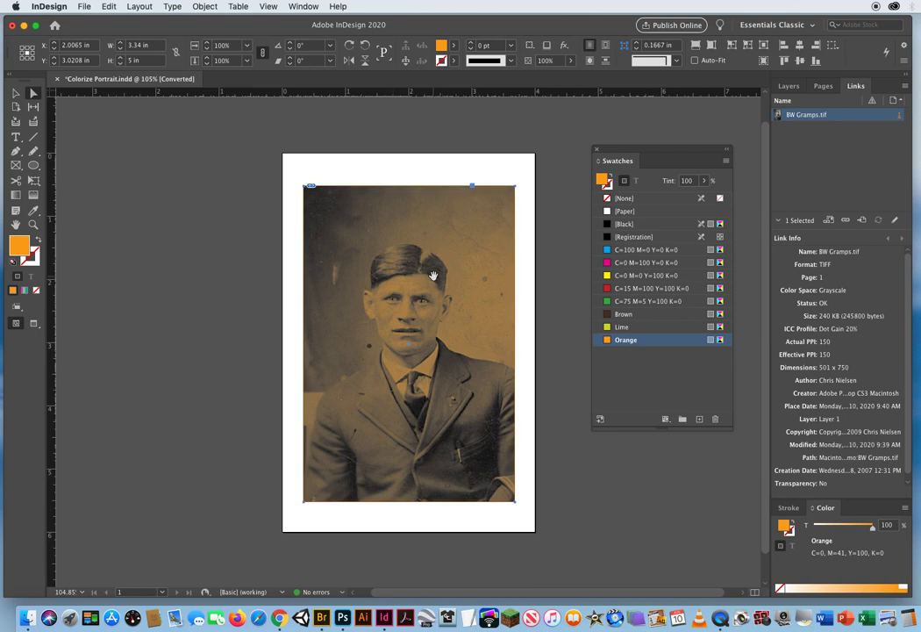
pyautogui.press('Escape')
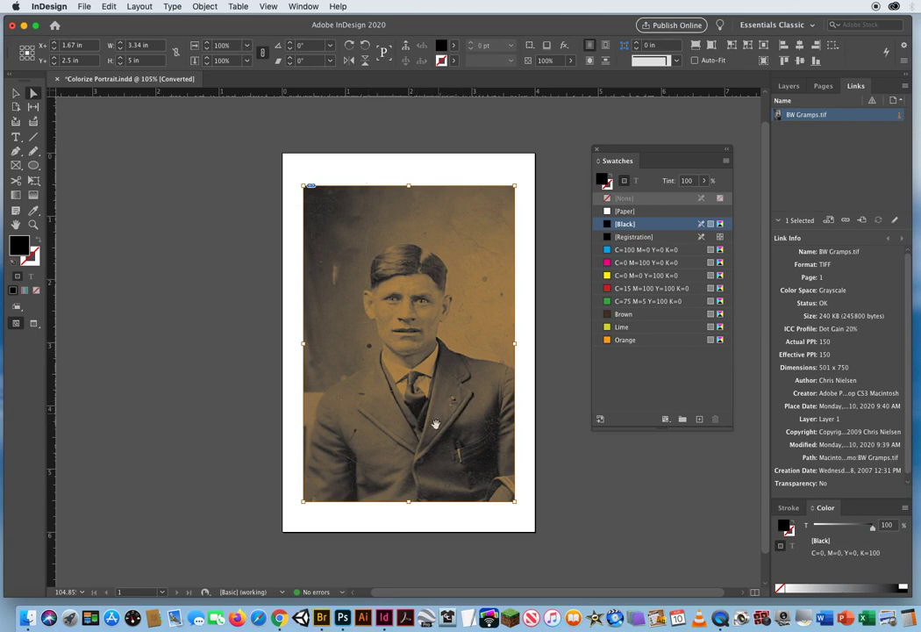
# Fill the frame with the Brown swatch at a 68% tint, then deselect to preview.
pyautogui.click(628, 314)
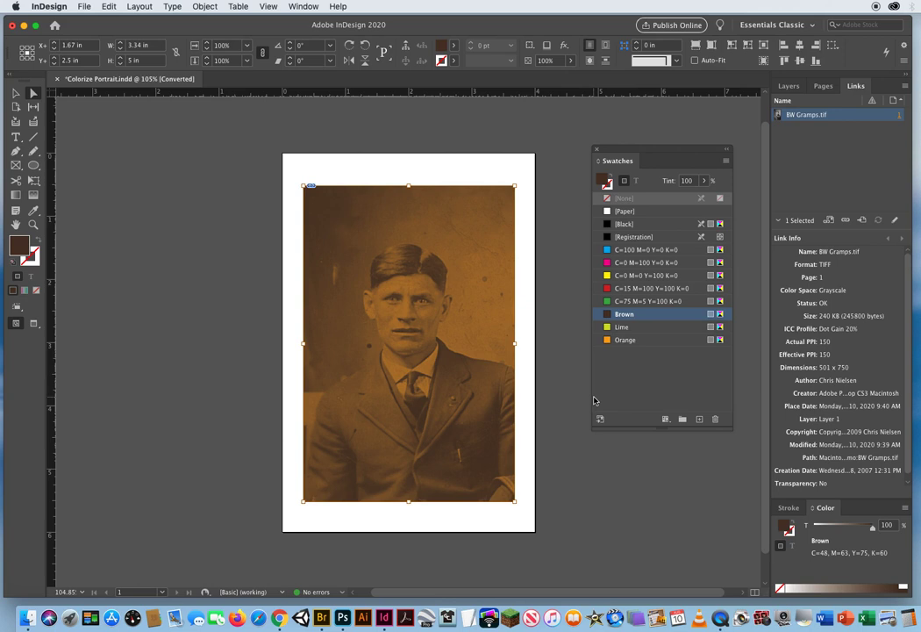
pyautogui.click(688, 181)
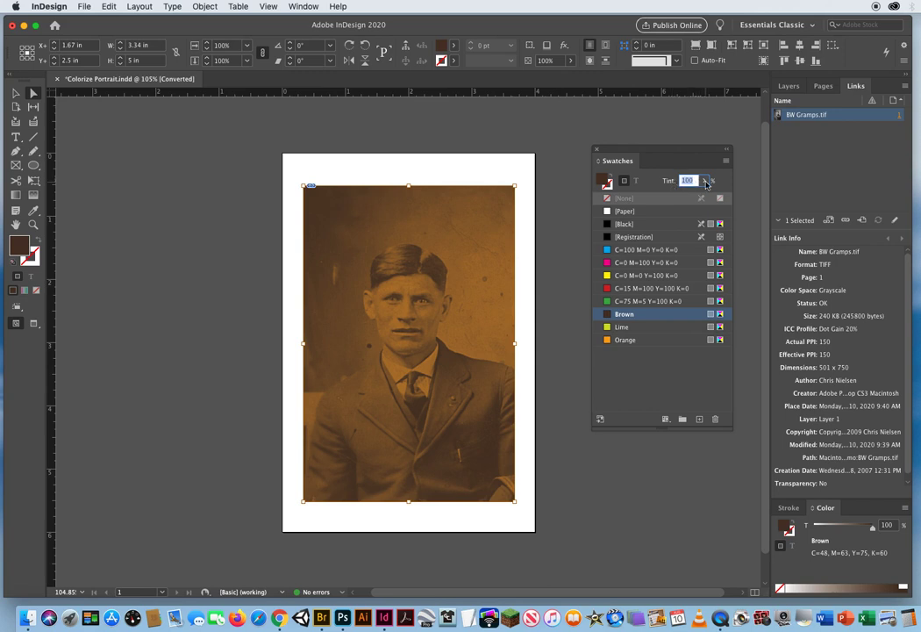
pyautogui.click(705, 182)
pyautogui.moveTo(705, 198); pyautogui.dragTo(689, 197)
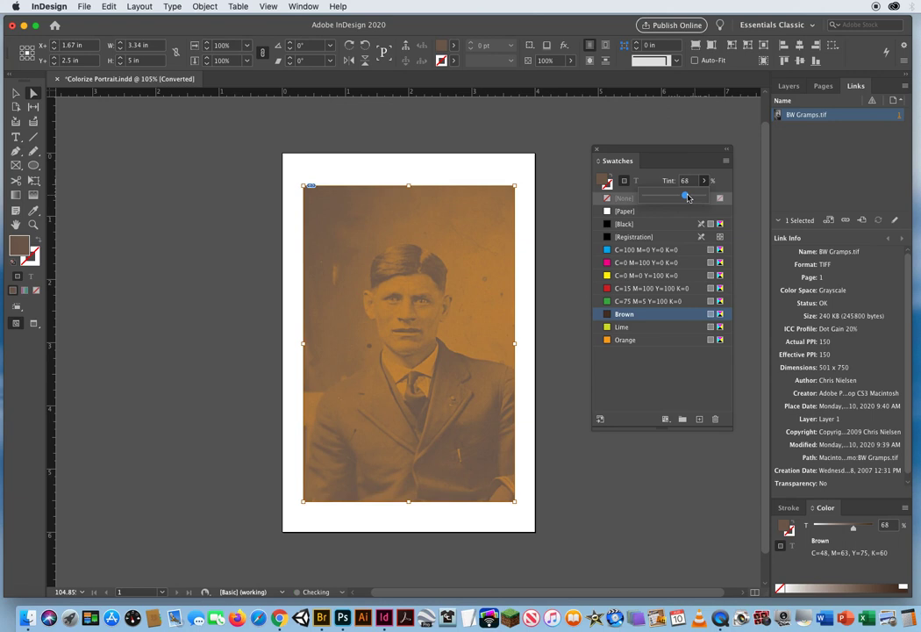
pyautogui.click(15, 94)
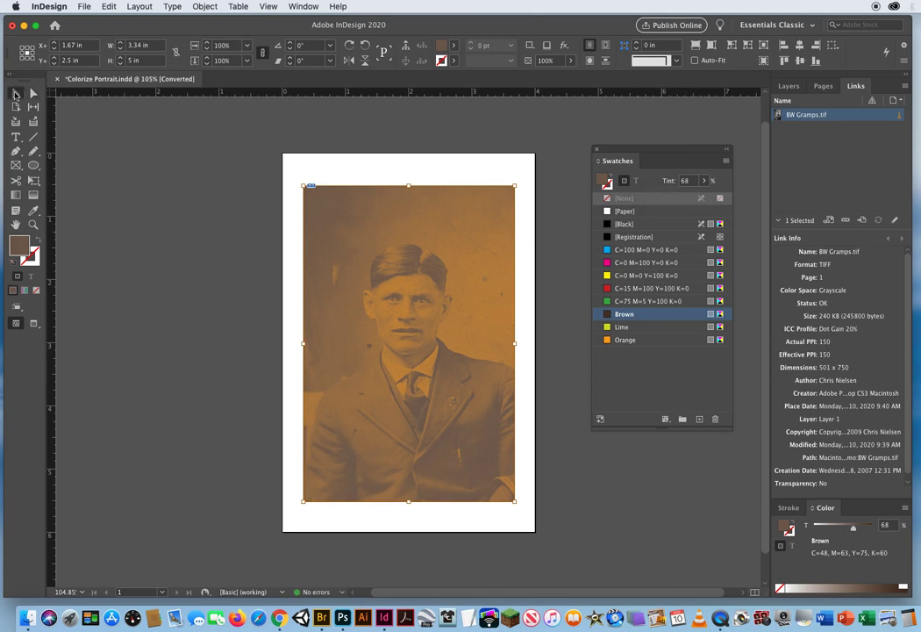
pyautogui.click(303, 169)
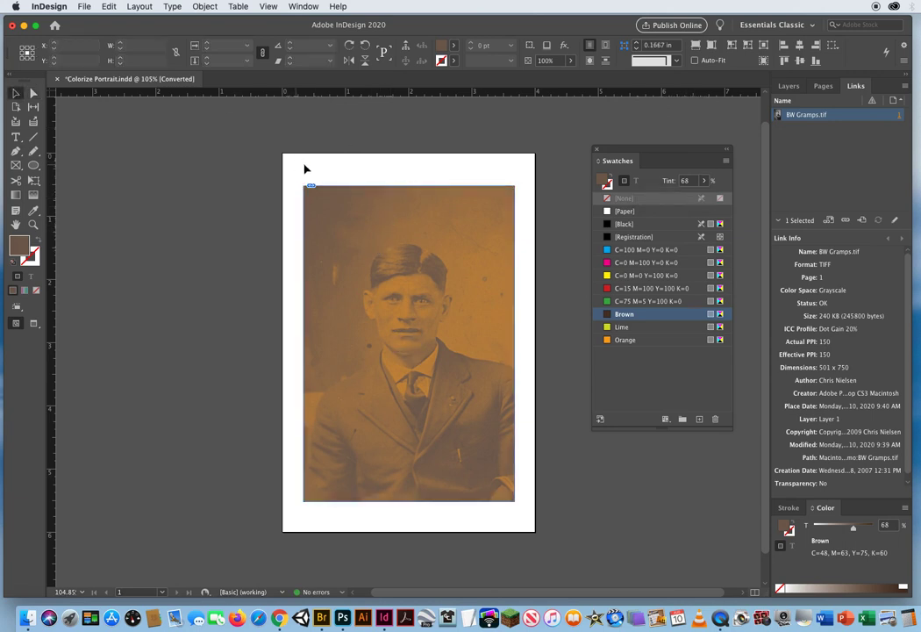
# Select the portrait image and lighten its Orange tint to about 81%.
pyautogui.click(394, 296)
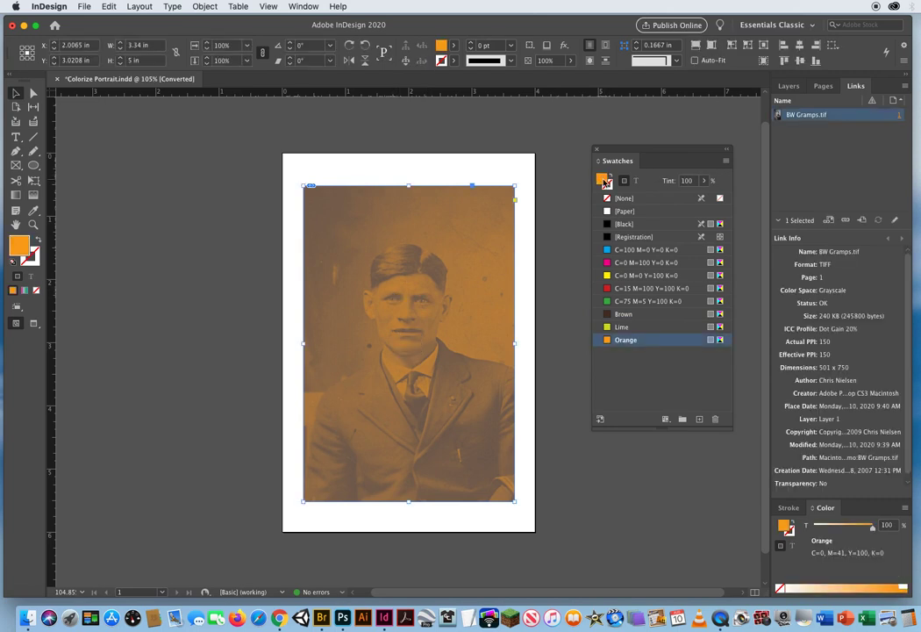
pyautogui.click(703, 179)
pyautogui.moveTo(707, 198); pyautogui.dragTo(657, 196)
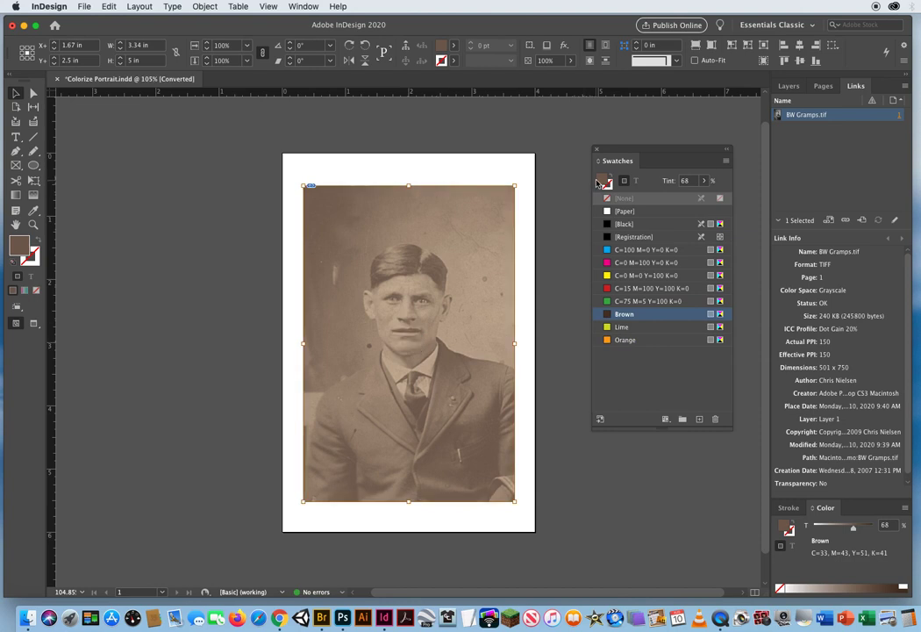
# Raise the frame's Brown background tint to 90%.
pyautogui.click(704, 180)
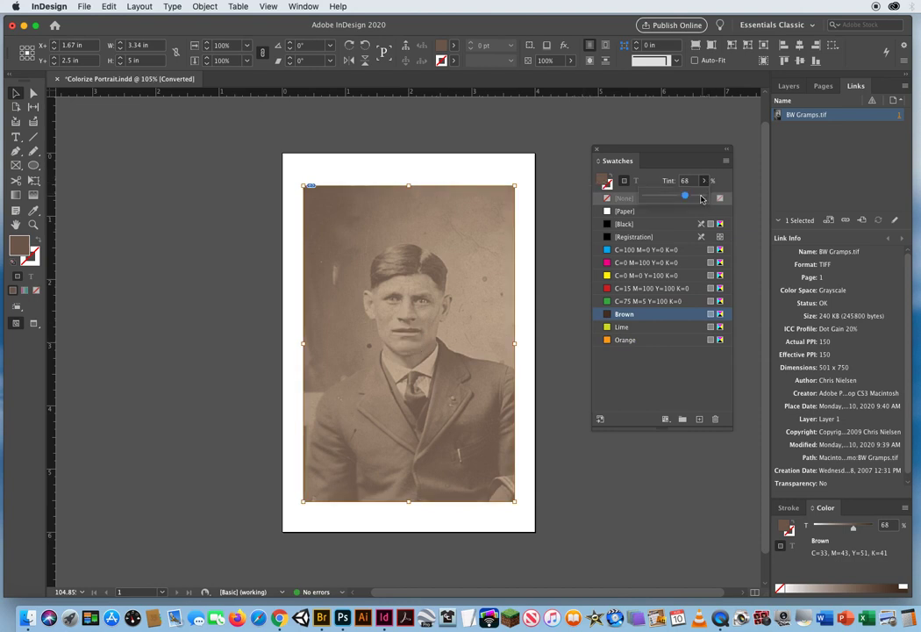
pyautogui.moveTo(684, 197); pyautogui.dragTo(699, 198)
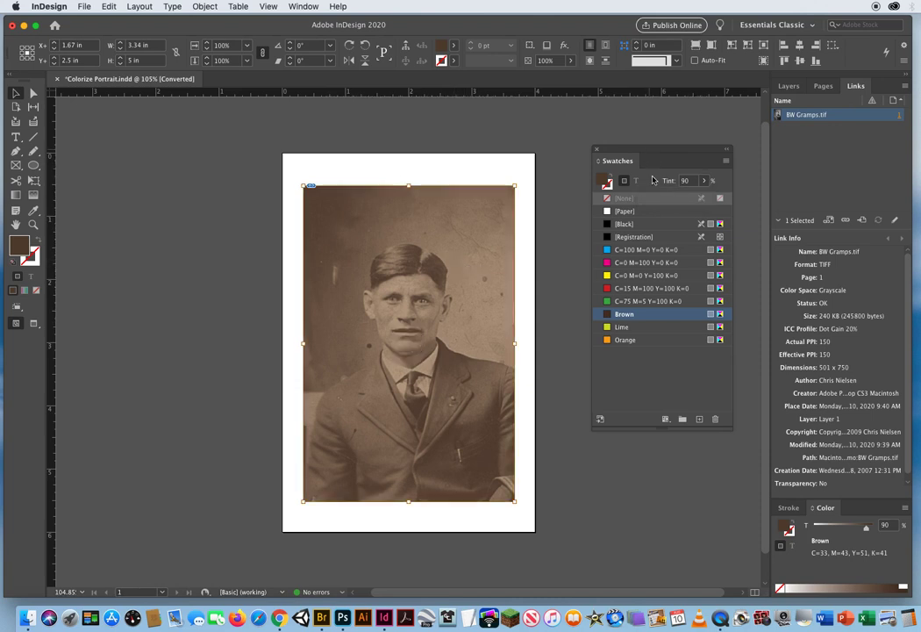
# Set the frame background to the red C=15 M=100 Y=100 K=0 swatch and reselect the image.
pyautogui.click(628, 291)
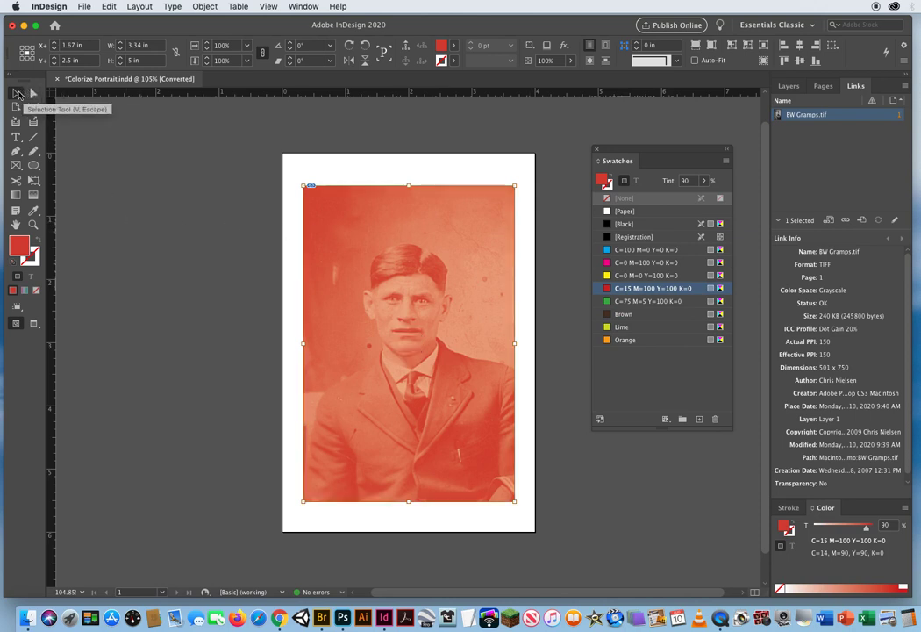
pyautogui.click(332, 175)
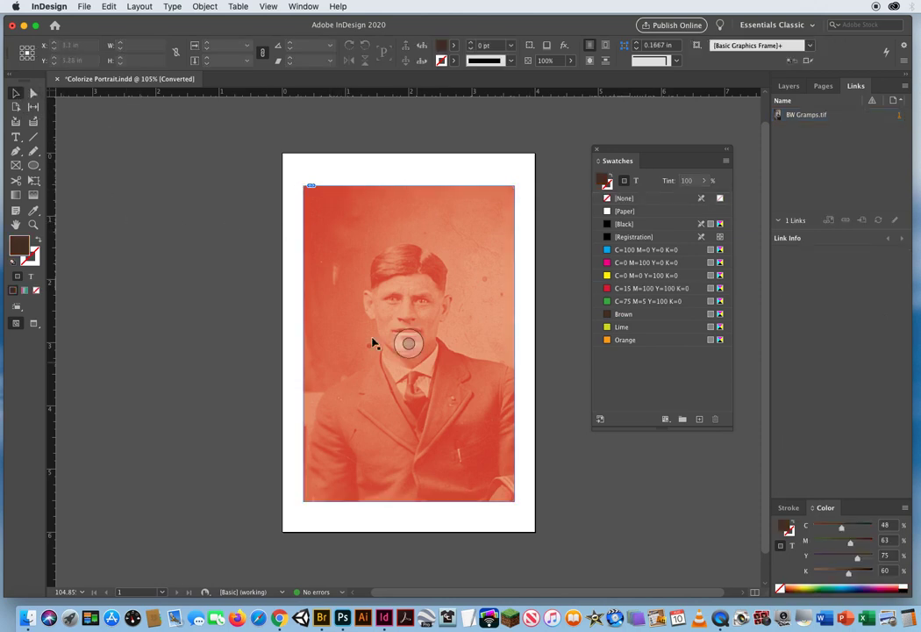
pyautogui.click(379, 265)
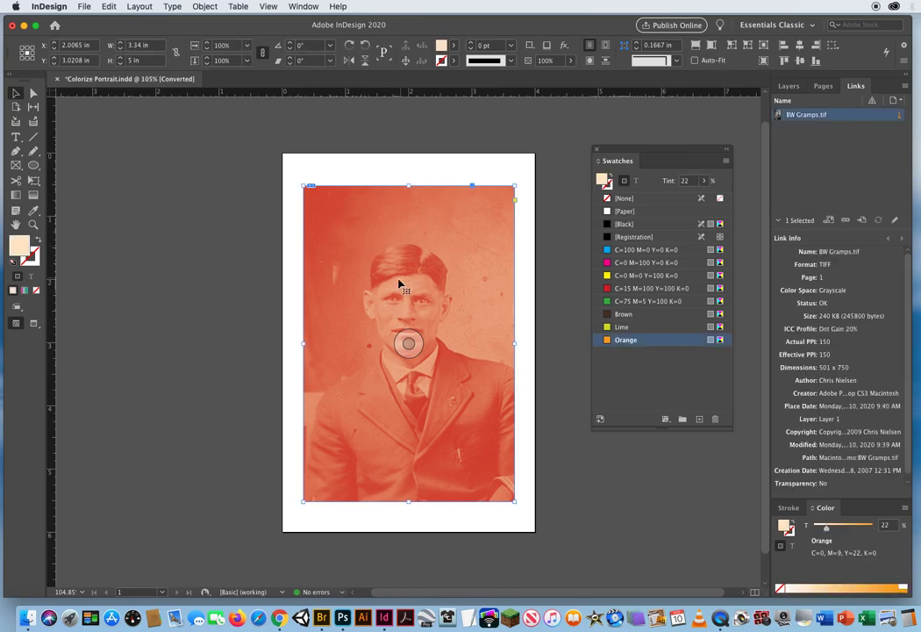
# Try yellow, green at a stronger tint, and cyan as the portrait's colour.
pyautogui.click(630, 275)
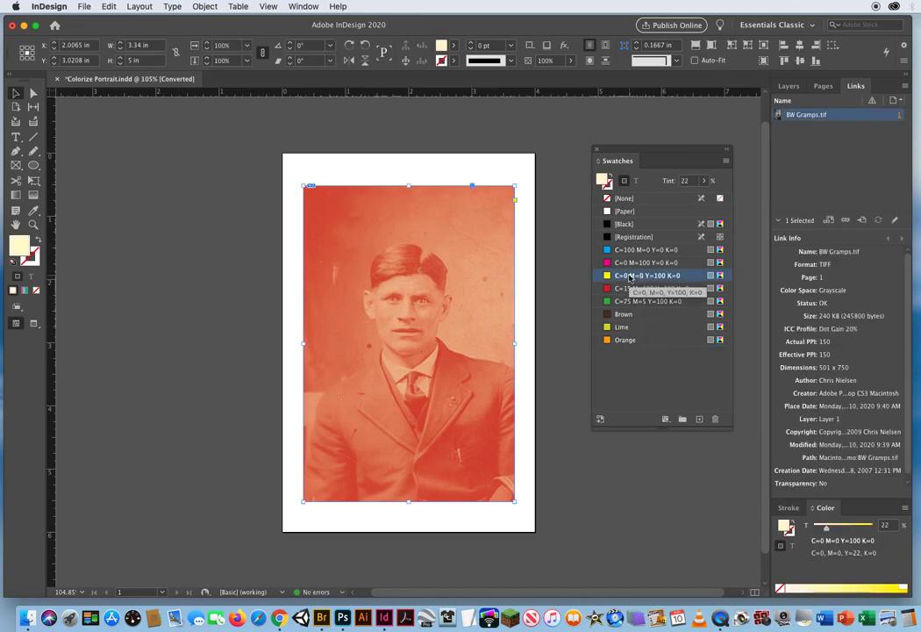
pyautogui.click(624, 302)
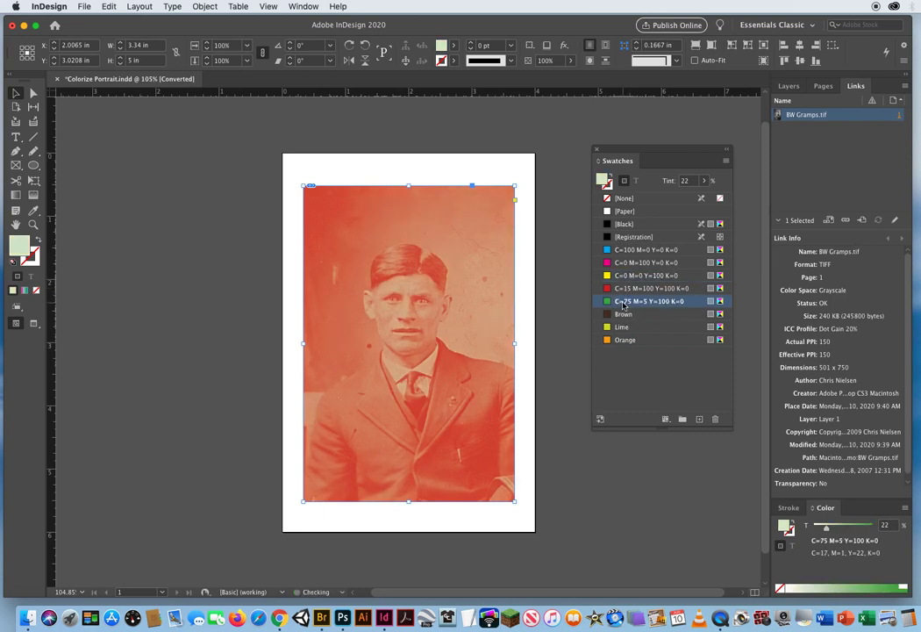
pyautogui.click(689, 180)
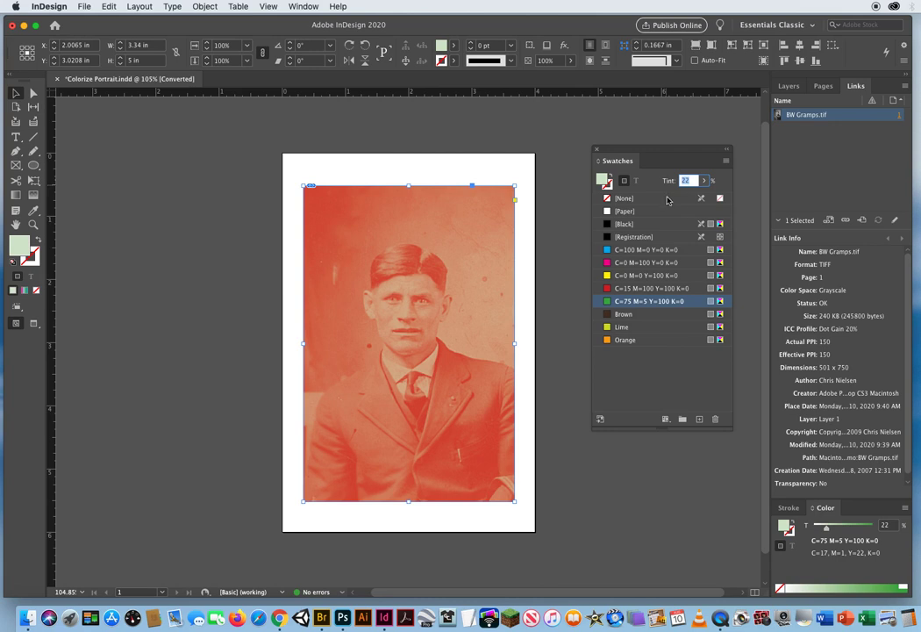
pyautogui.click(708, 181)
pyautogui.moveTo(665, 199); pyautogui.dragTo(691, 196)
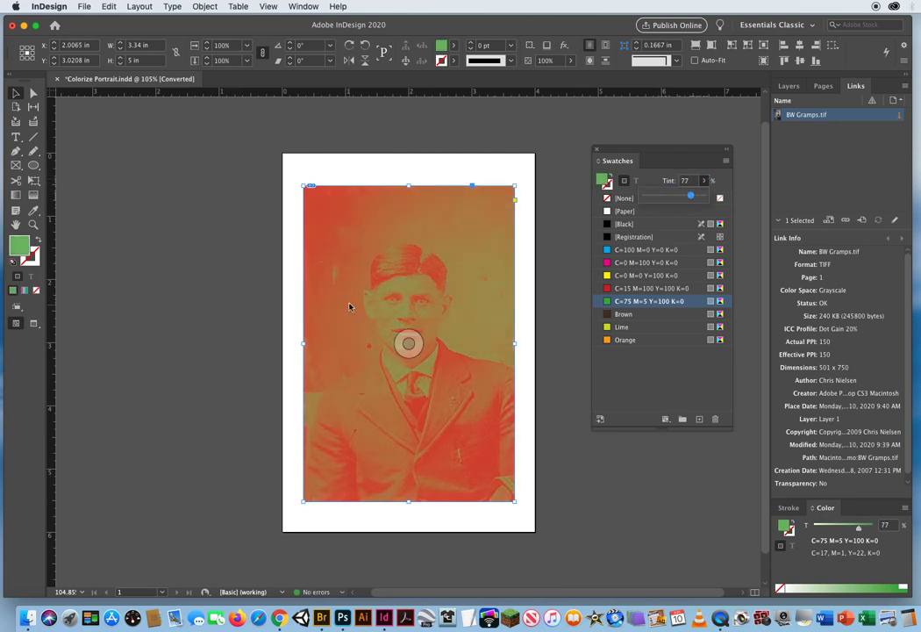
pyautogui.click(647, 249)
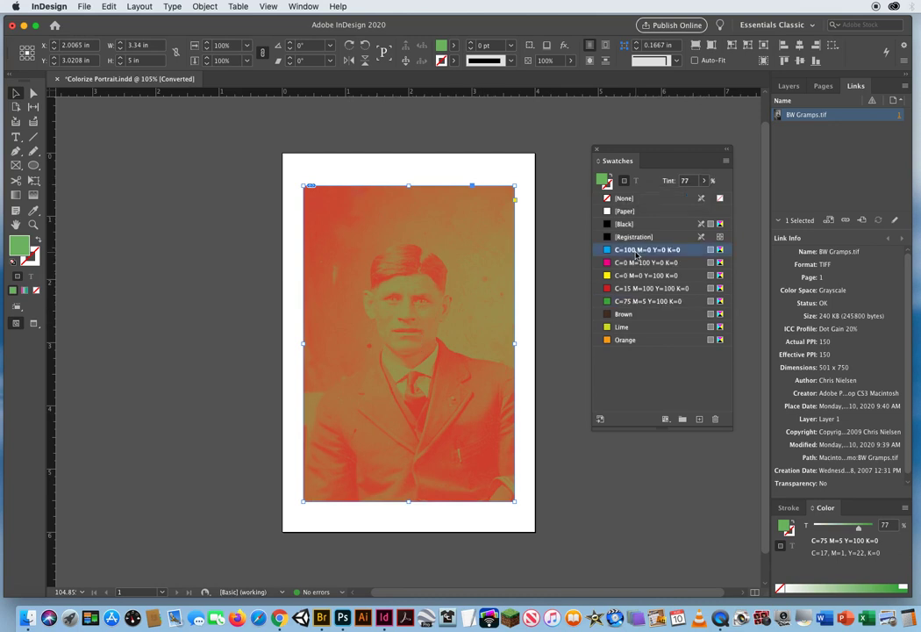
# Deselect the frame to preview the cyan portrait over its red background.
pyautogui.click(397, 172)
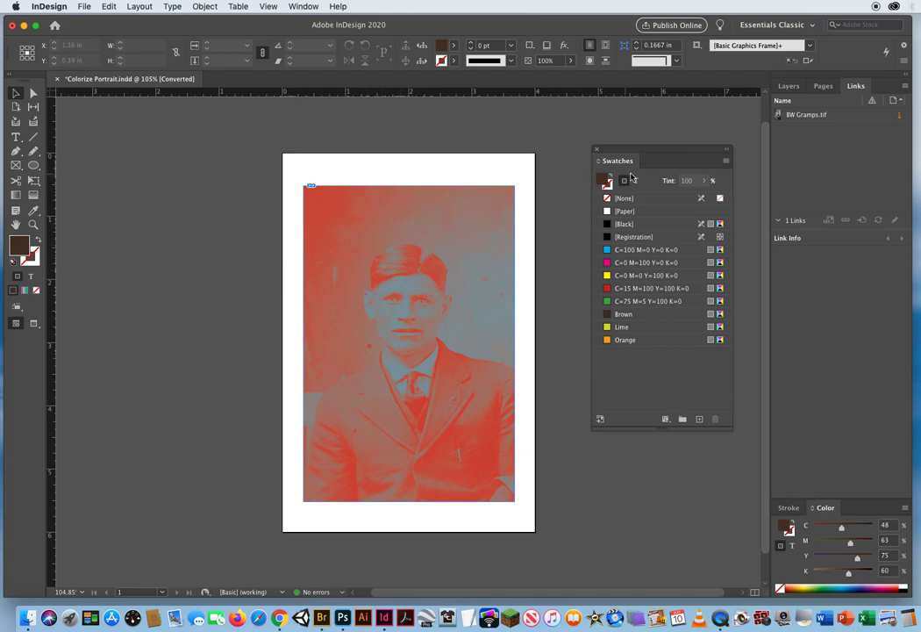
# Dock the floating Swatches panel into the Stroke and Color panel group on the right.
pyautogui.moveTo(617, 160)
pyautogui.mouseDown()
pyautogui.moveTo(850, 413)
pyautogui.moveTo(803, 519)
pyautogui.moveTo(823, 438)
pyautogui.moveTo(819, 306)
pyautogui.moveTo(815, 342)
pyautogui.moveTo(766, 346)
pyautogui.mouseUp()
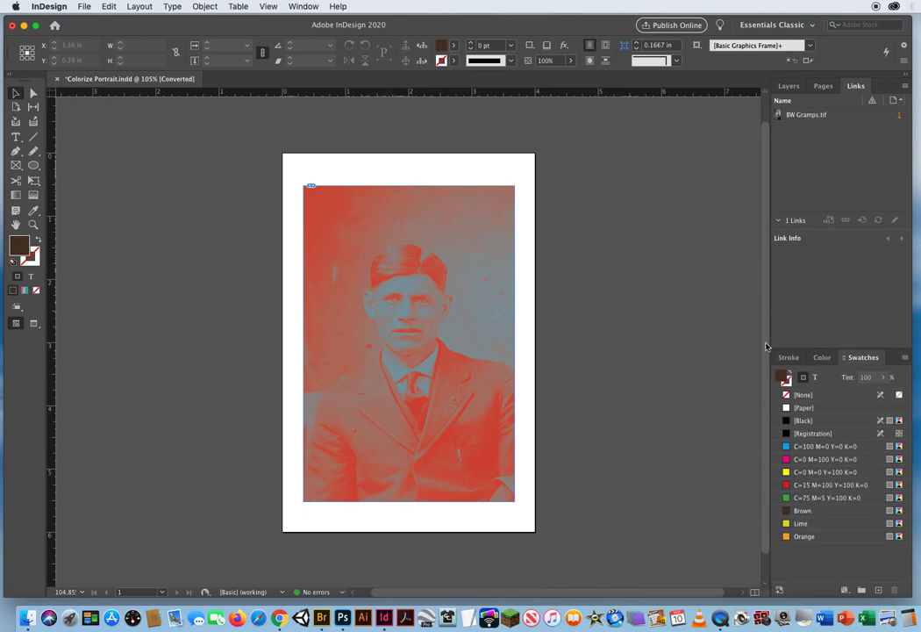